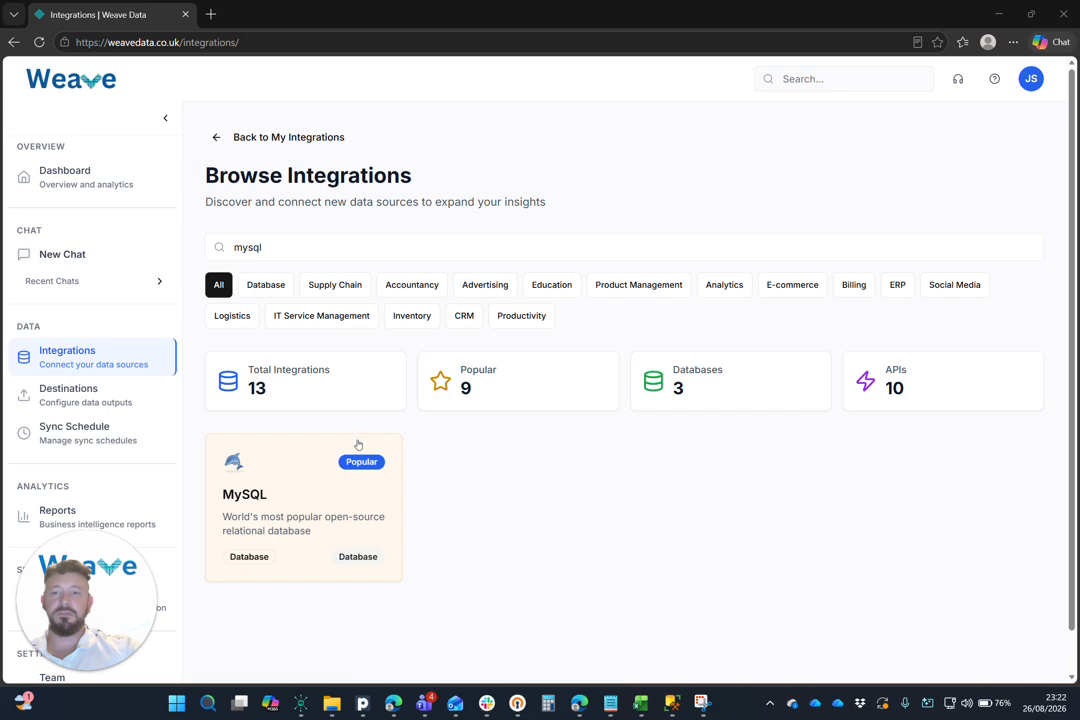
Step: Open the MySQL integration, start configuring it, and advance past the overview to the database connection details
left_click(312, 470)
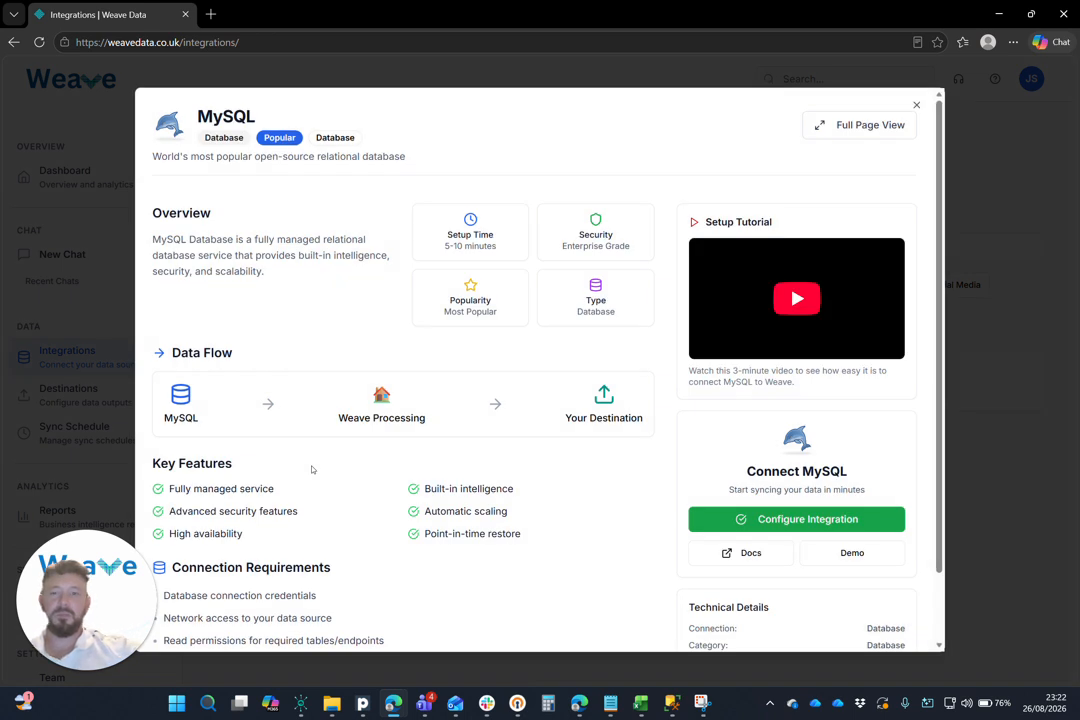
scroll(415, 513, "down", 2)
scroll(414, 514, "up", 2)
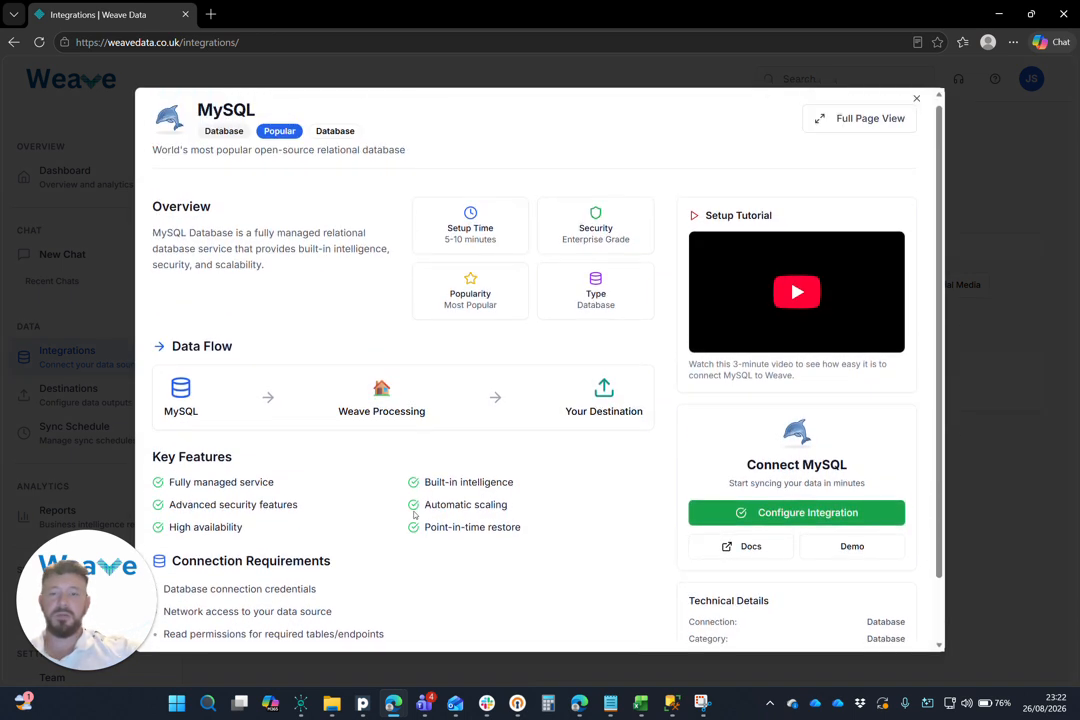
left_click(777, 518)
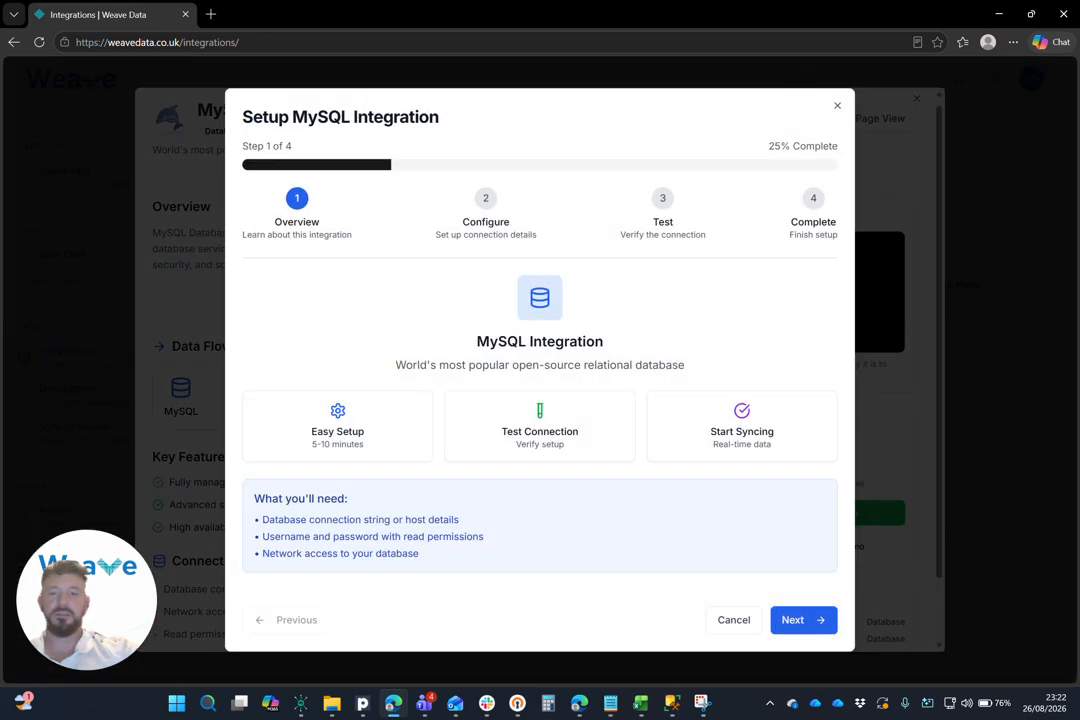
left_click(797, 621)
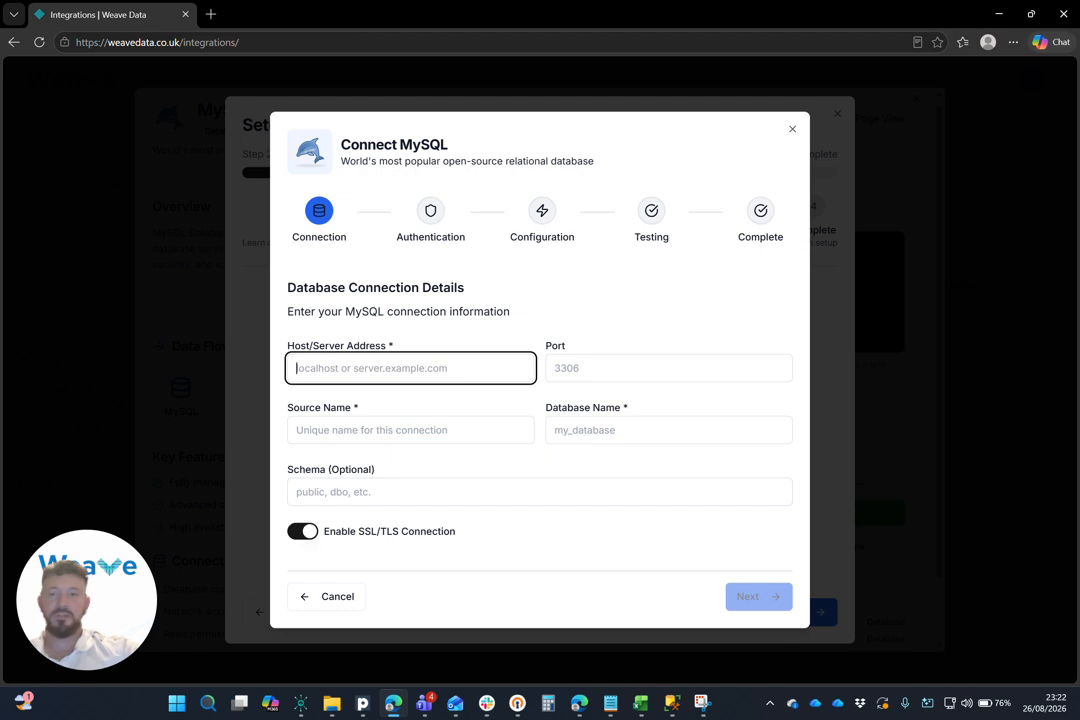
Step: Enter 4.234.177.115 as the host/server address and MySQL Demo Video as the source name
type("4.234.177.115")
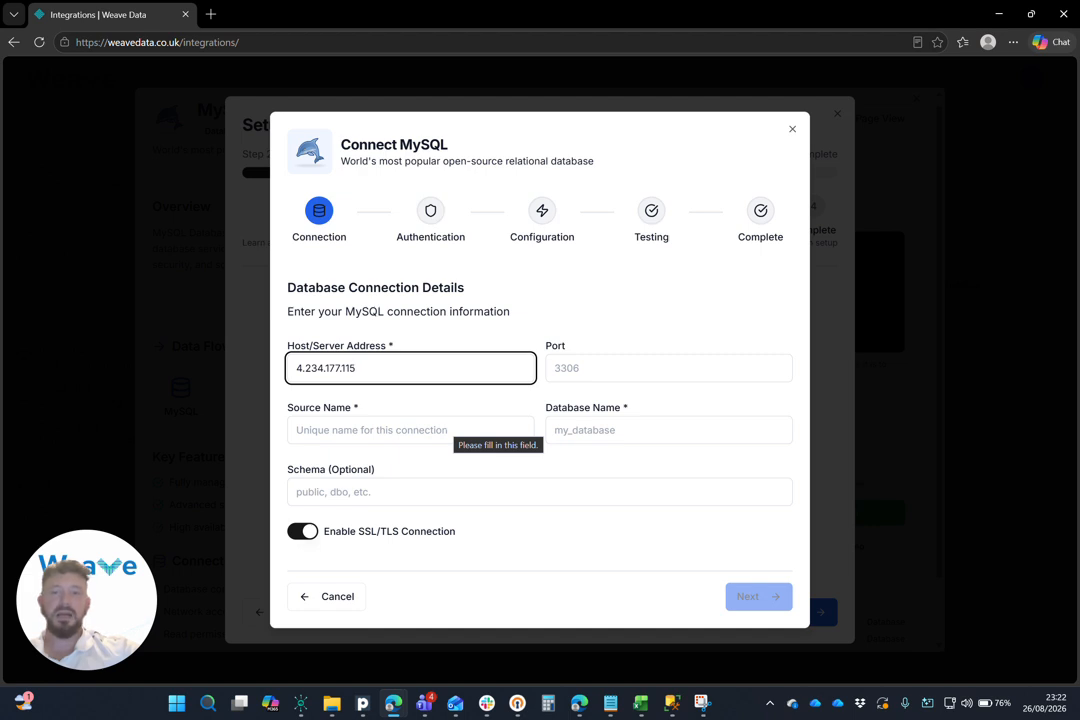
left_click(465, 430)
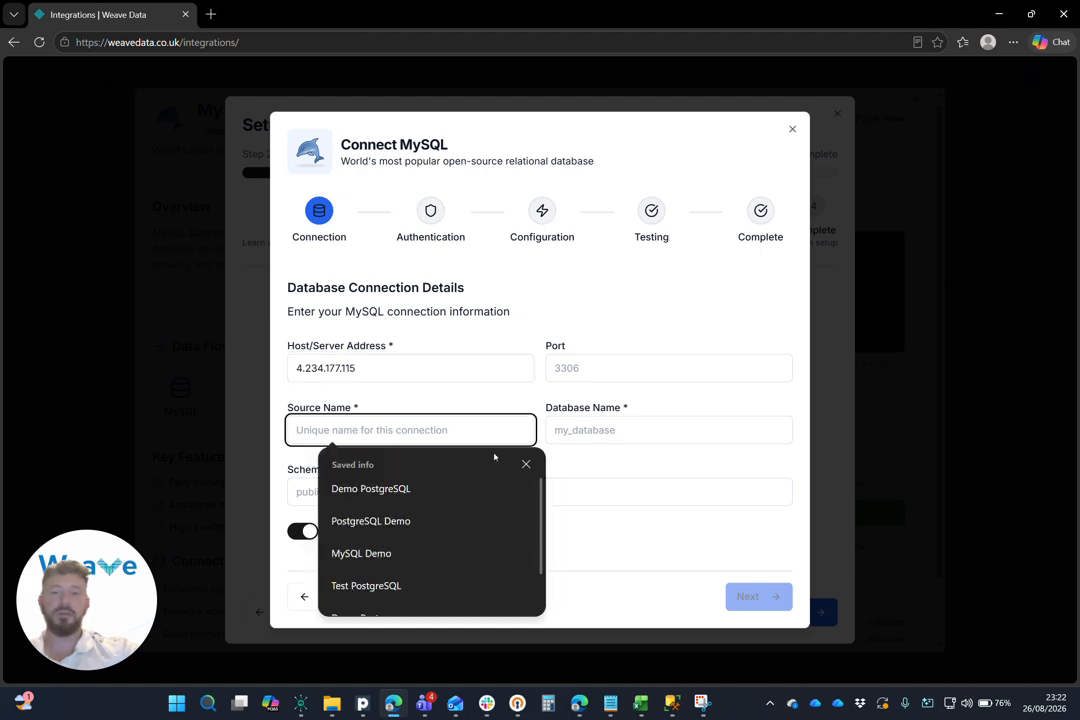
left_click(526, 465)
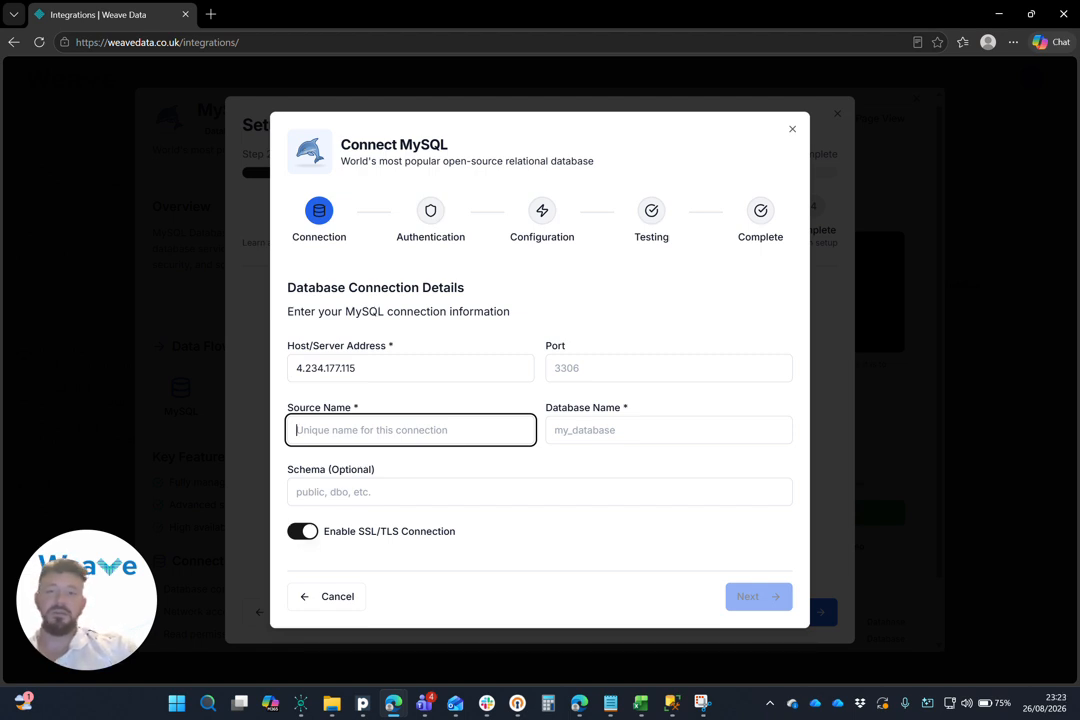
type("M")
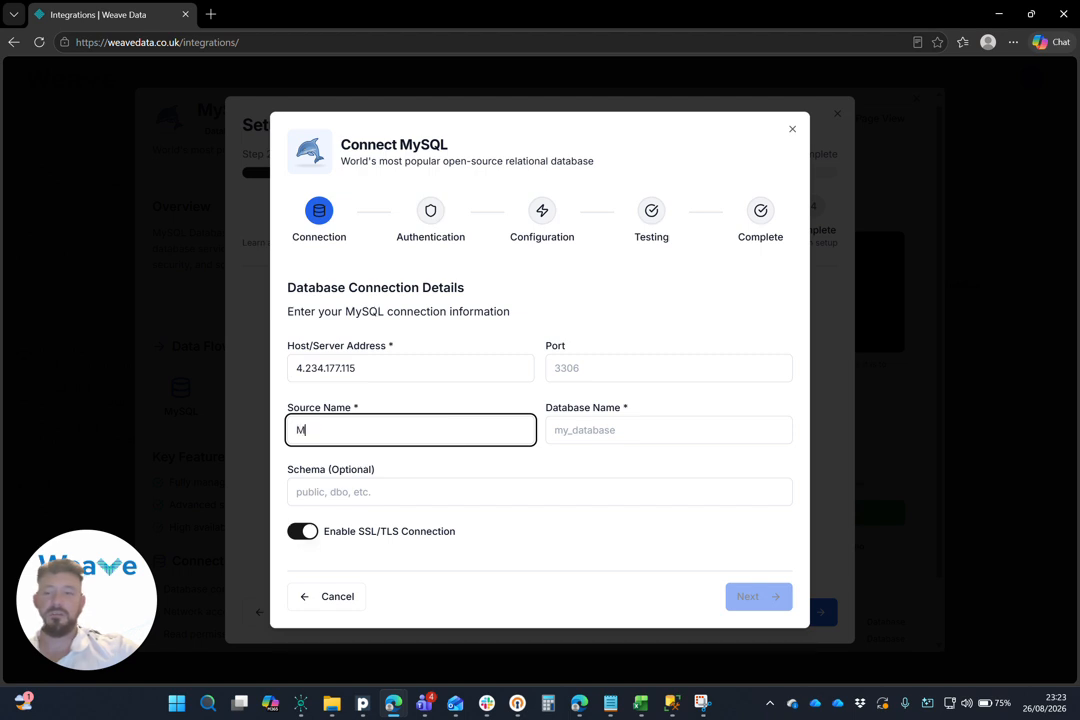
type("ySQL Demo")
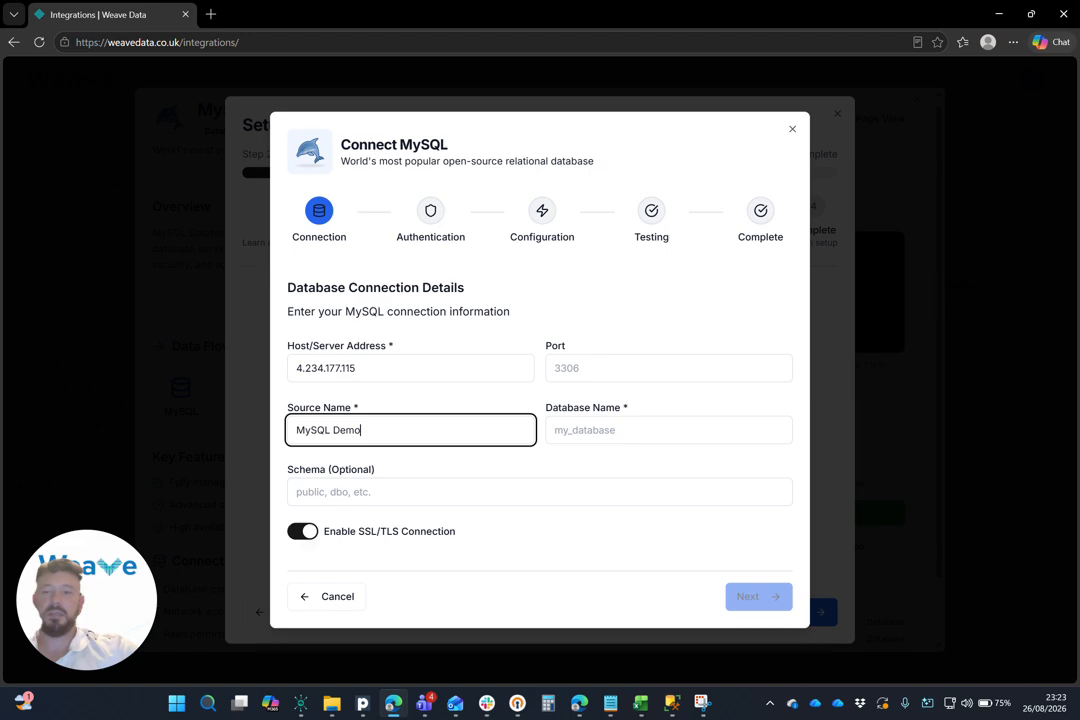
type(" Video")
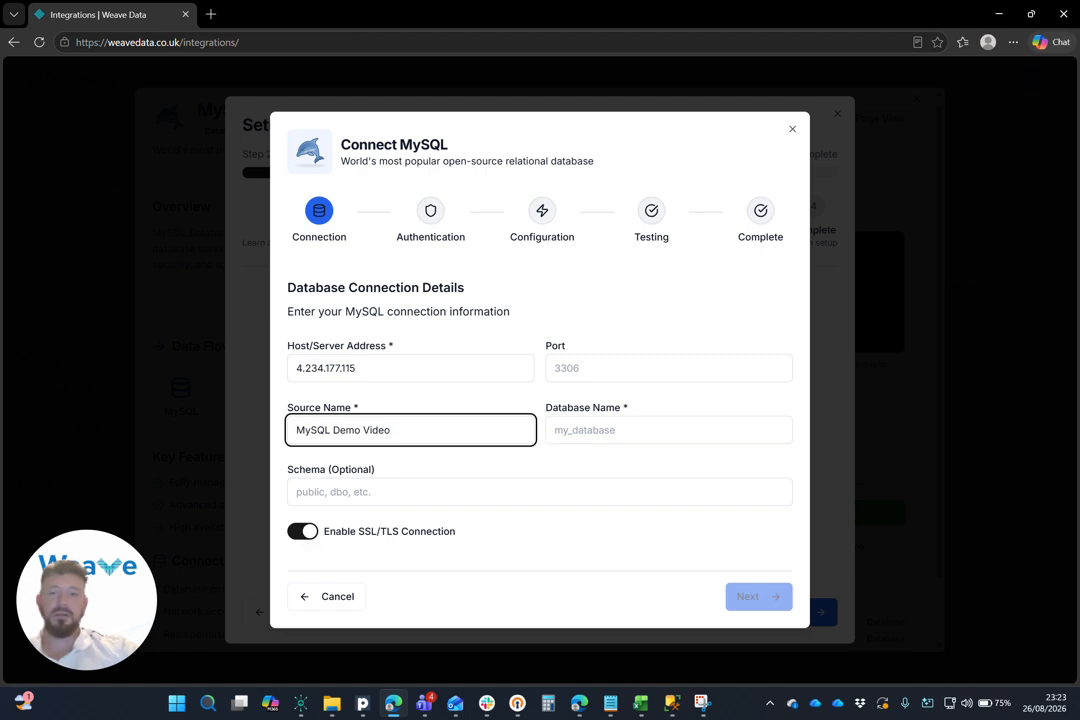
Step: Set the database name to shopdata and proceed to the authentication stage
left_click(640, 430)
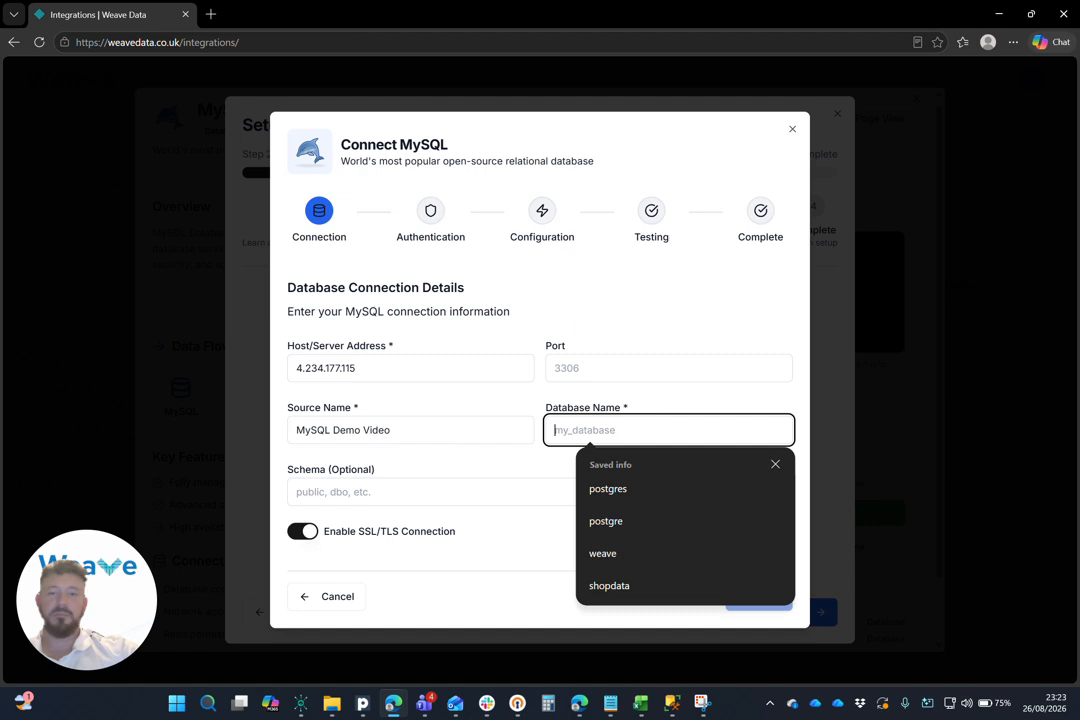
left_click(668, 588)
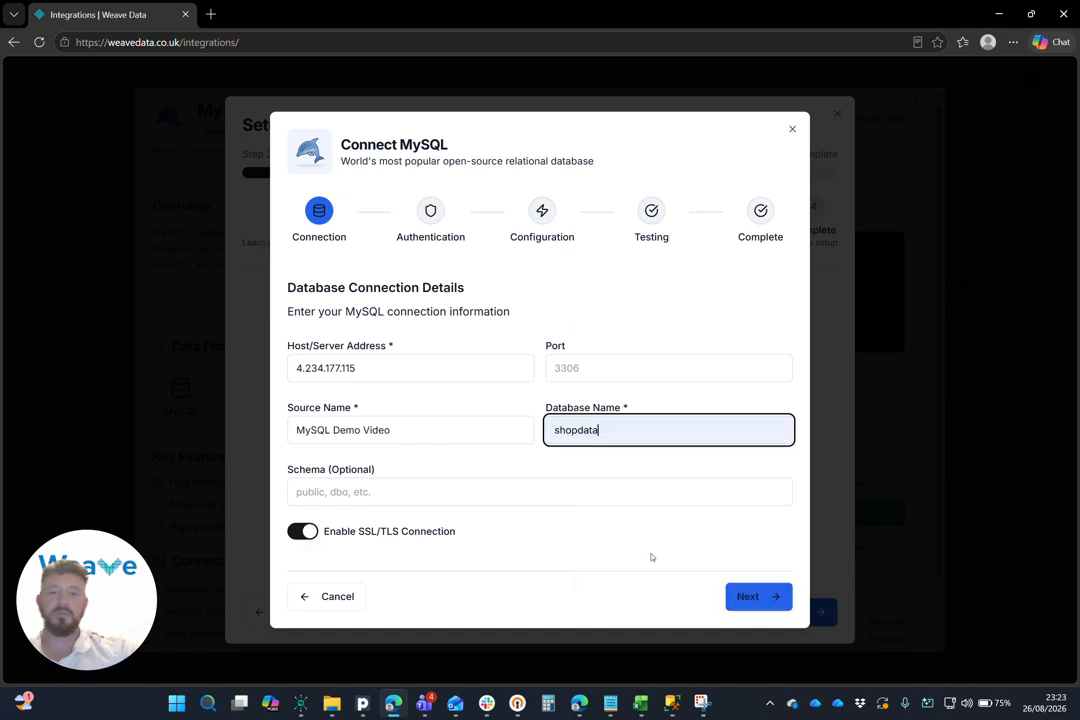
left_click(551, 465)
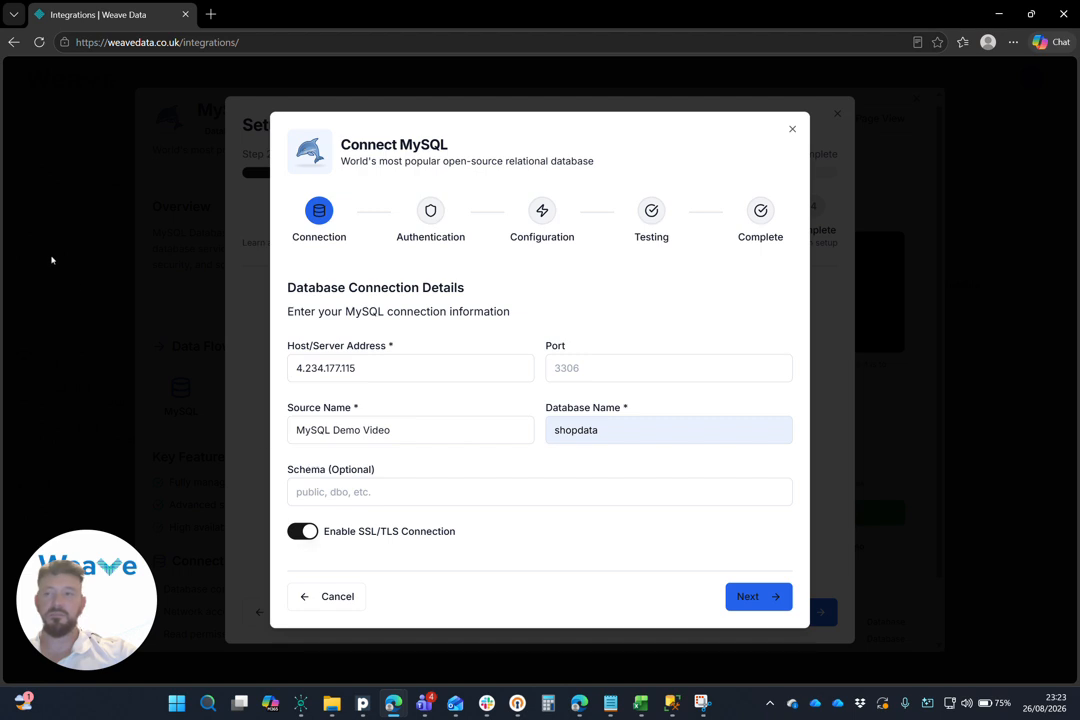
key("Return")
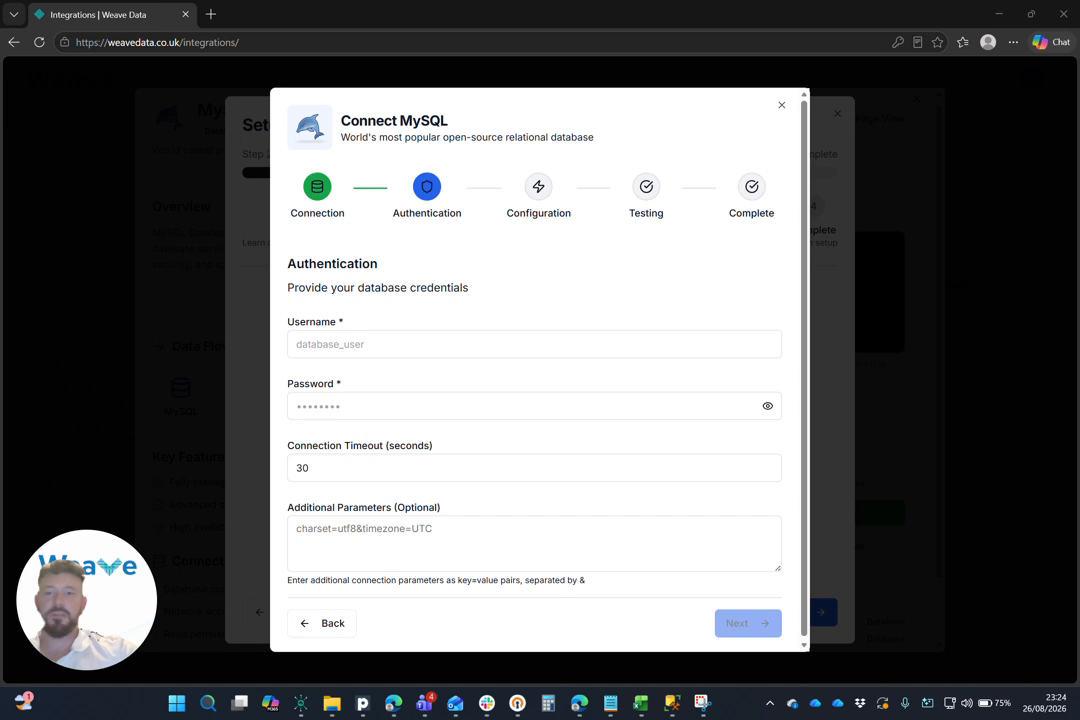
Step: Enter the database username weavemysqldevadmin and the database password, and continue to the sync configuration
left_click(534, 344)
type("weavemysqldevadmin")
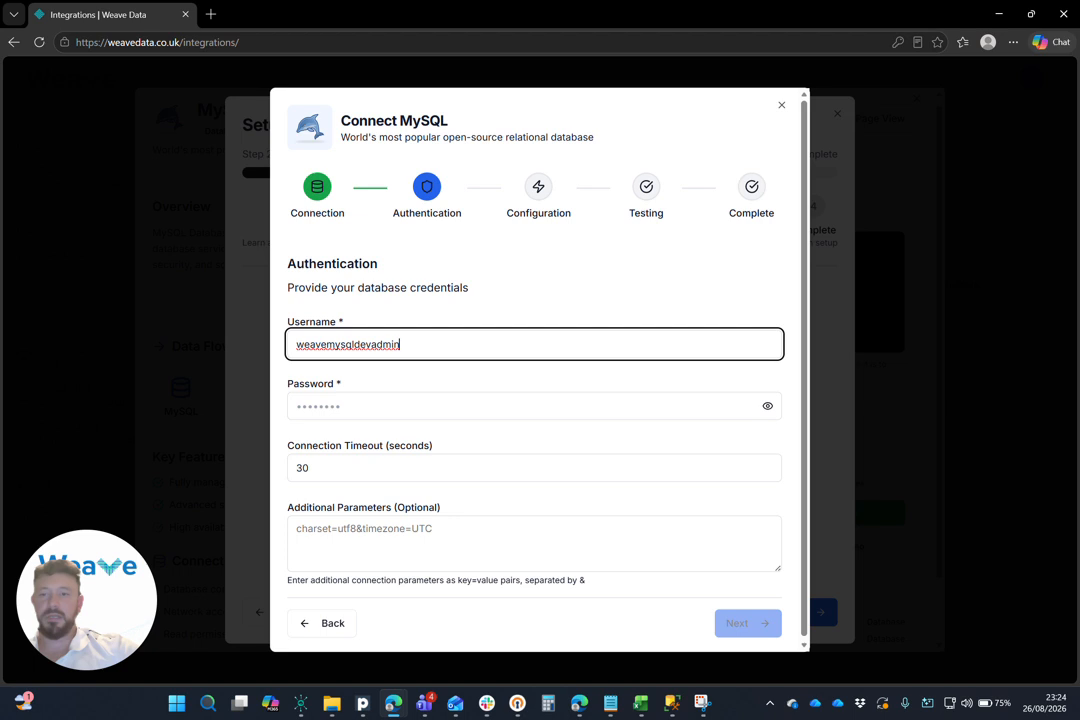
key("Tab")
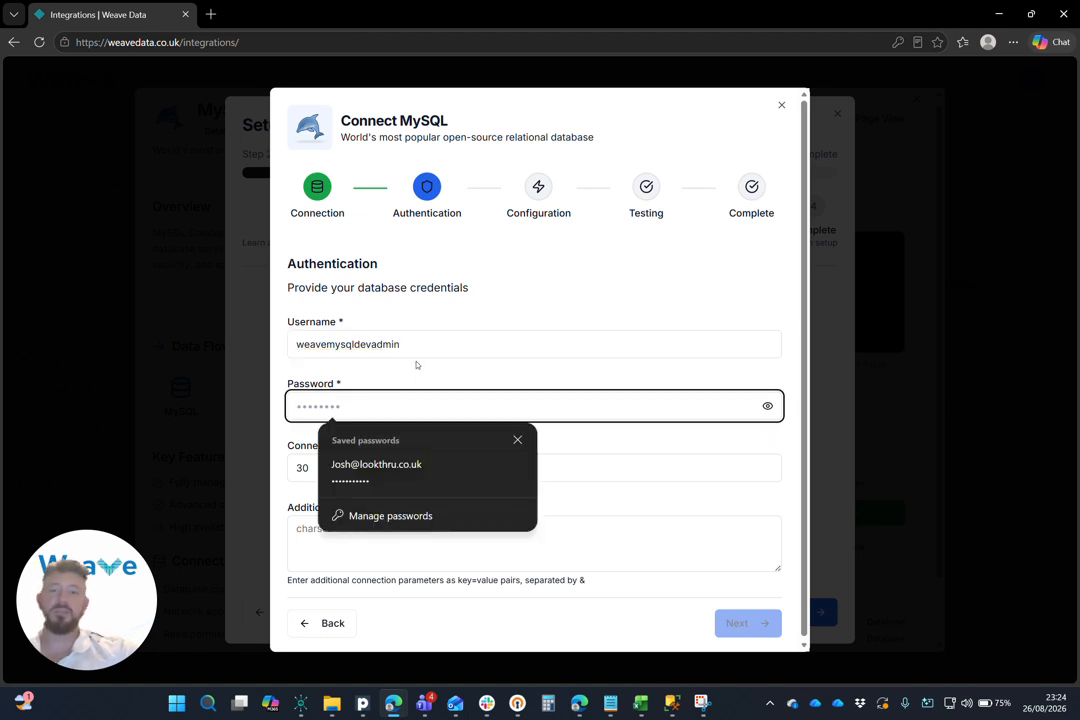
left_click(417, 365)
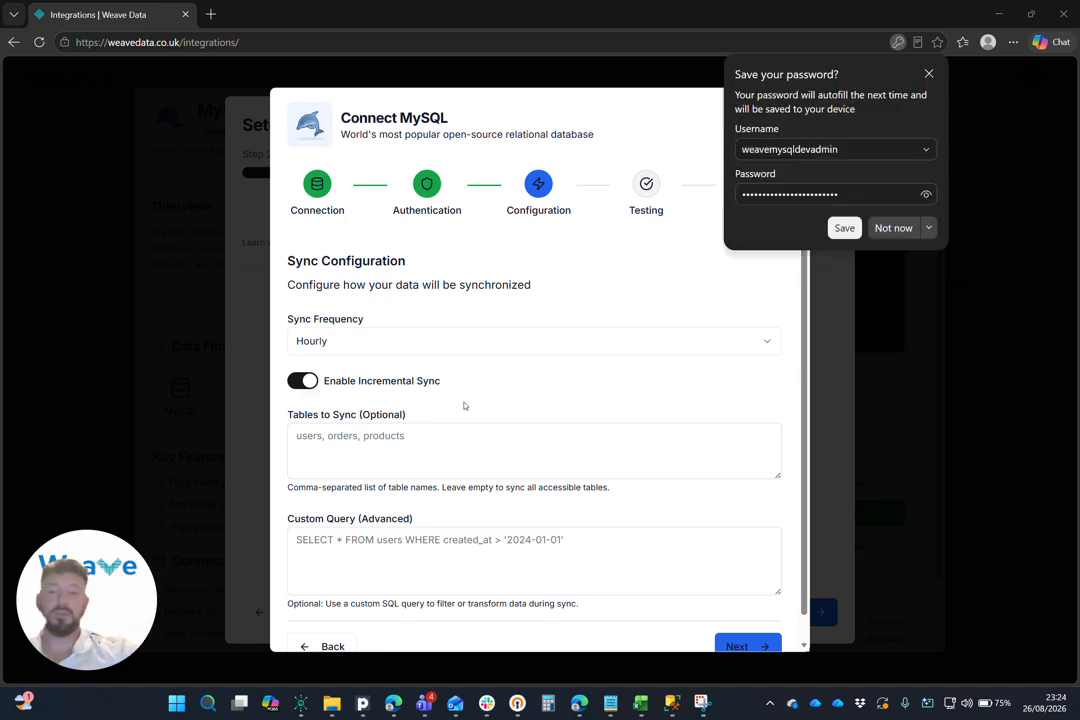
Step: Dismiss the browser's offer to save the password and accept the sync configuration to move on to connection testing
left_click(928, 73)
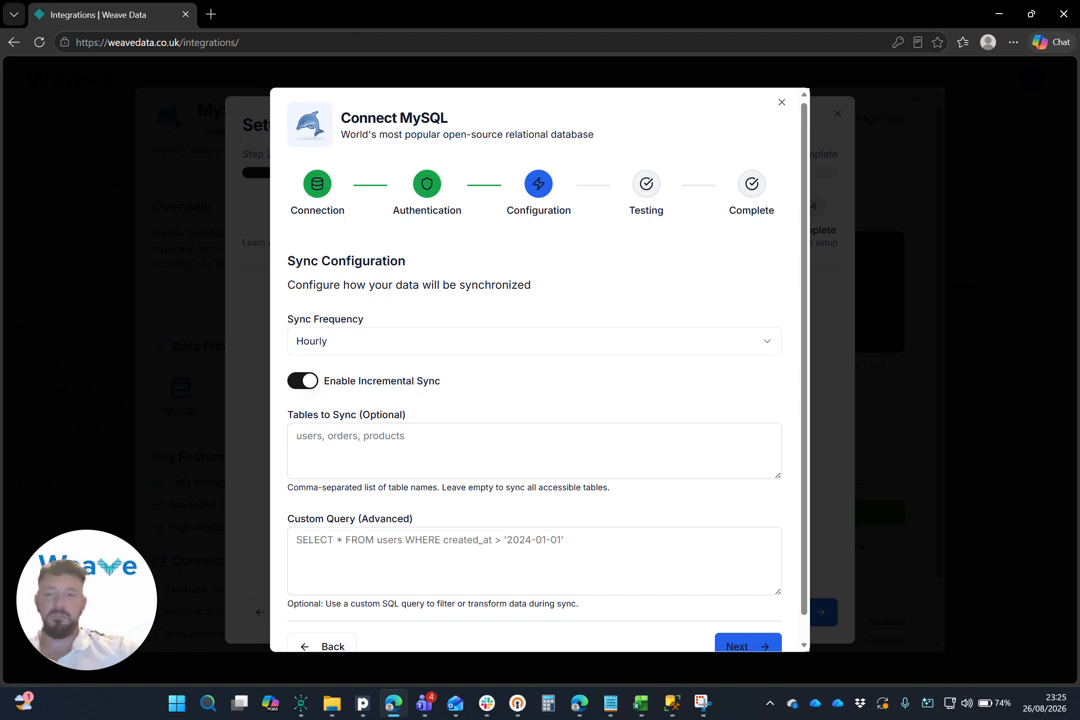
scroll(540, 400, "down", 1)
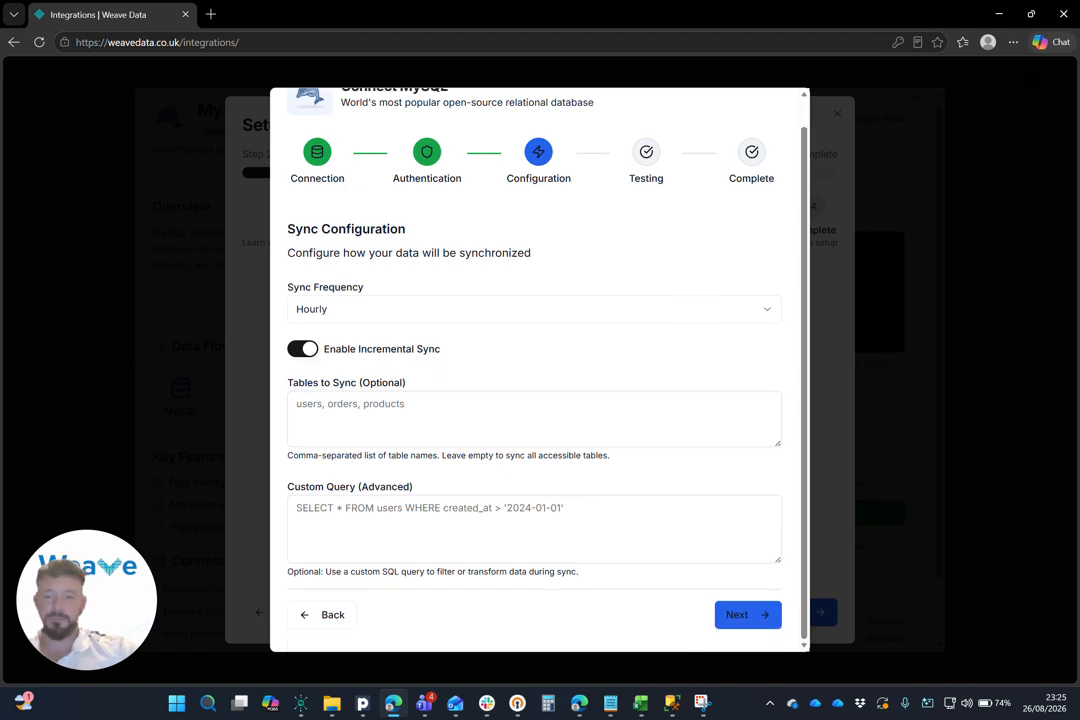
left_click(741, 622)
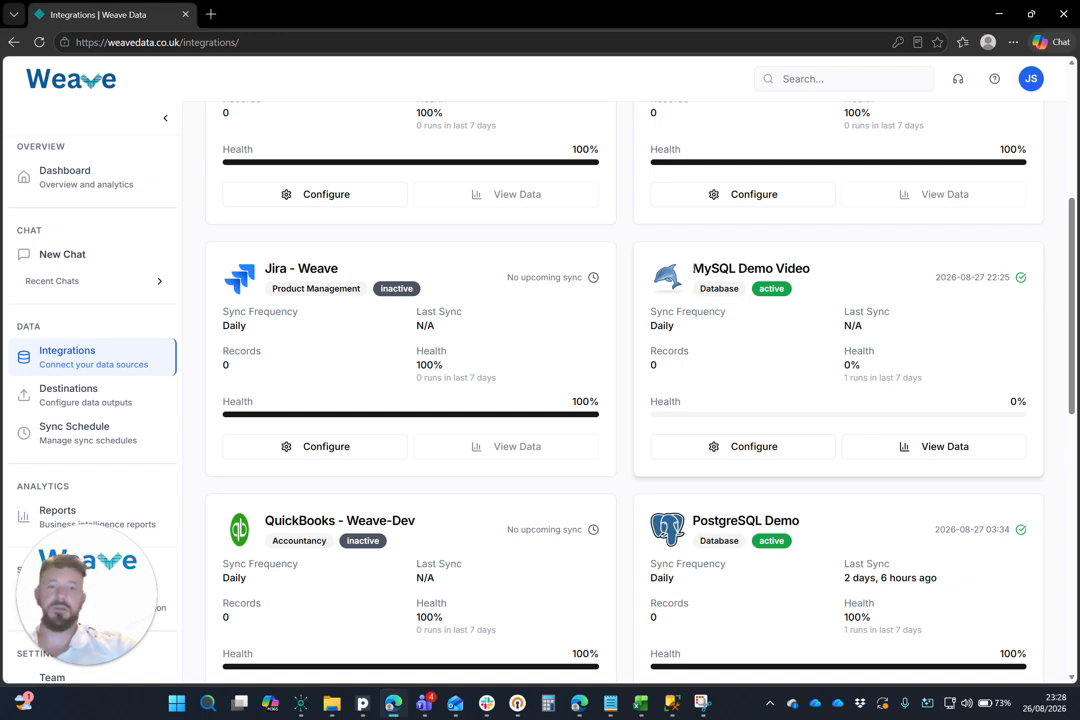
Step: Review the MySQL Demo Video integration's configuration, checking its enabled and disabled tables, and close it without changes
left_click_drag(689, 269, 812, 268)
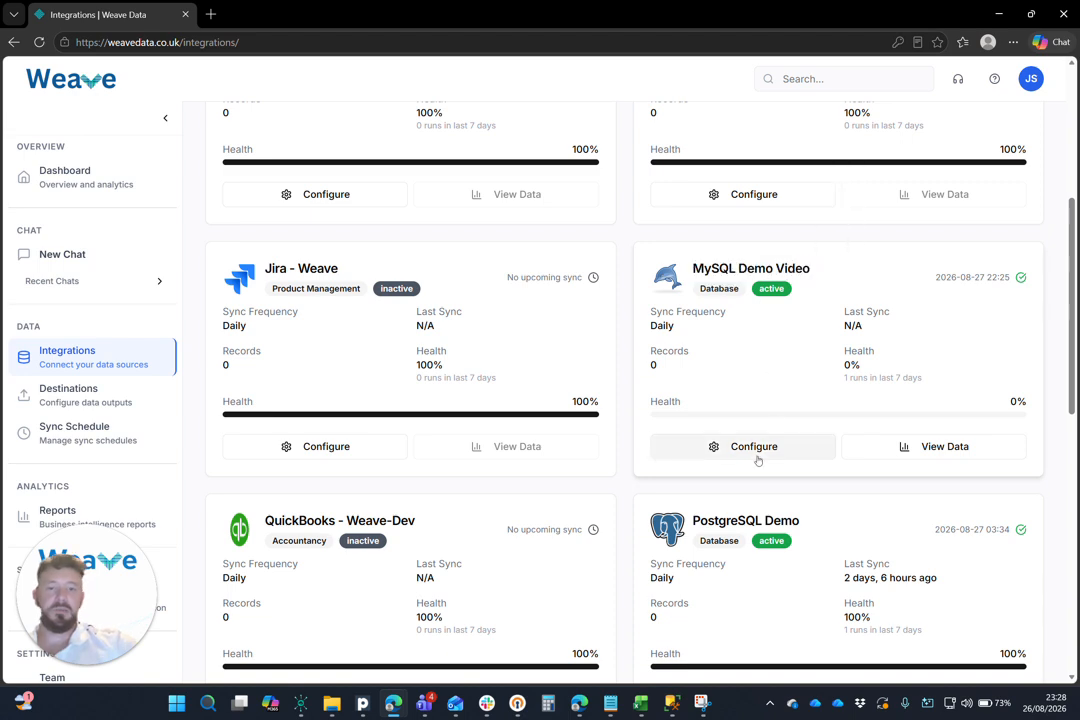
left_click(655, 446)
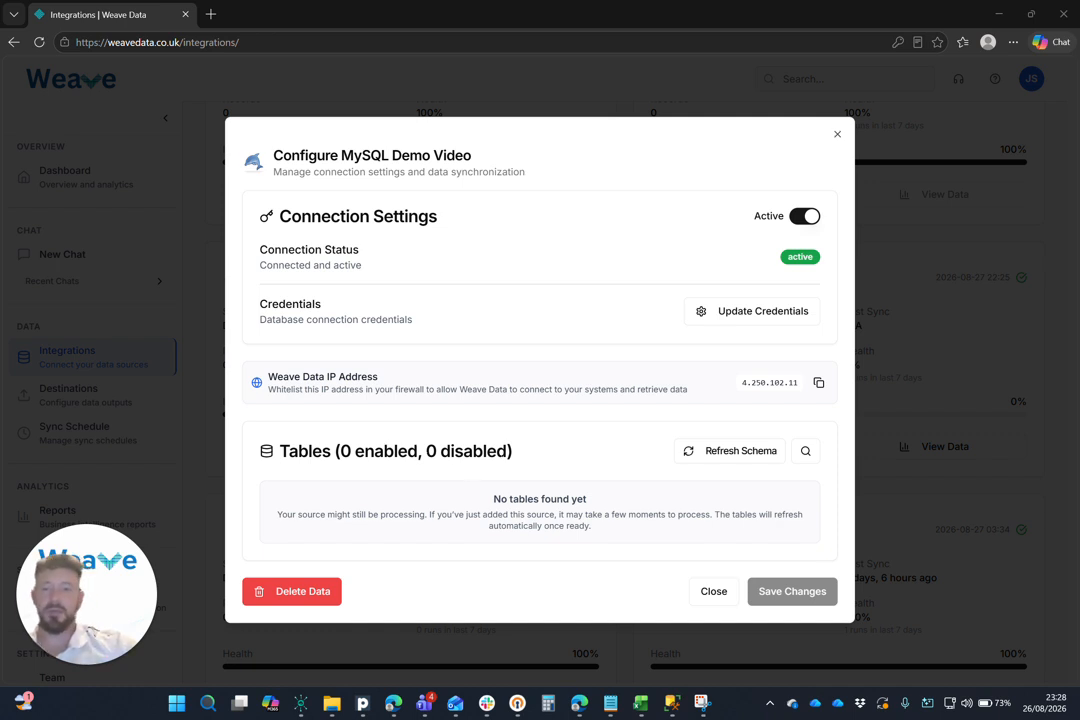
left_click_drag(513, 451, 340, 452)
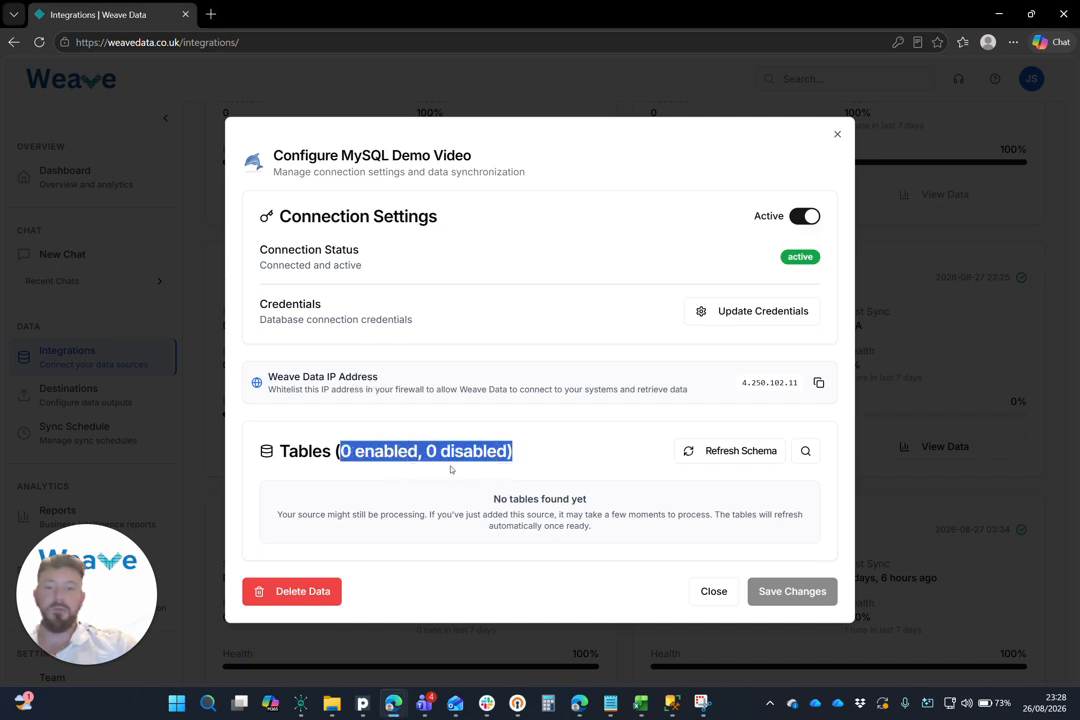
left_click(537, 455)
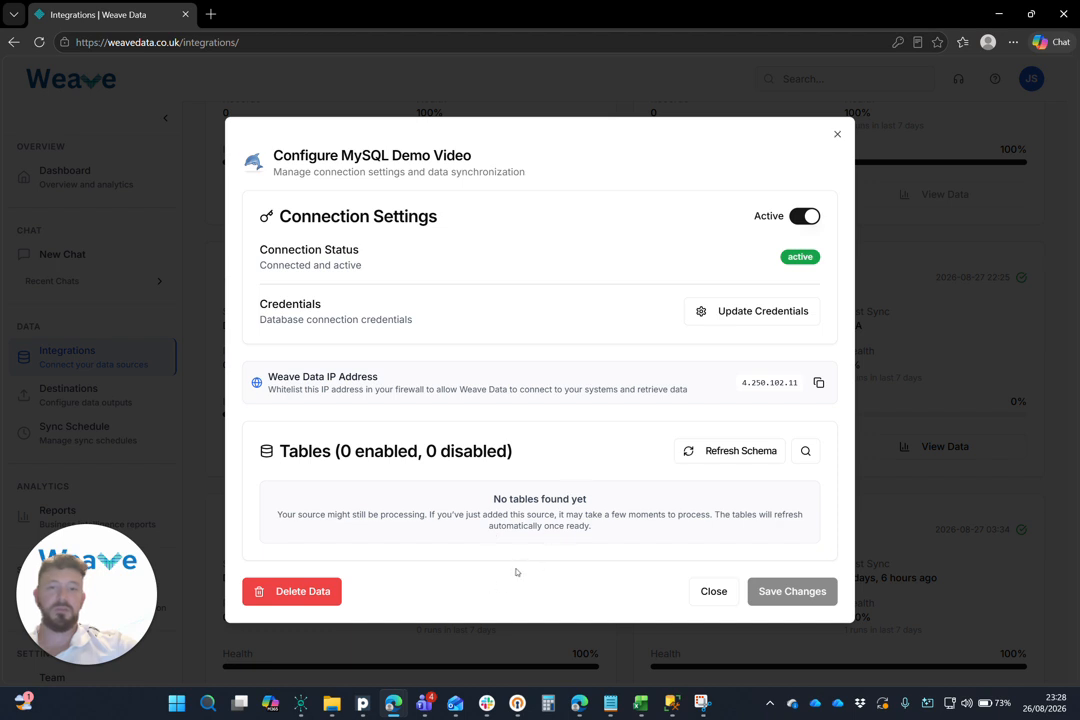
left_click(838, 135)
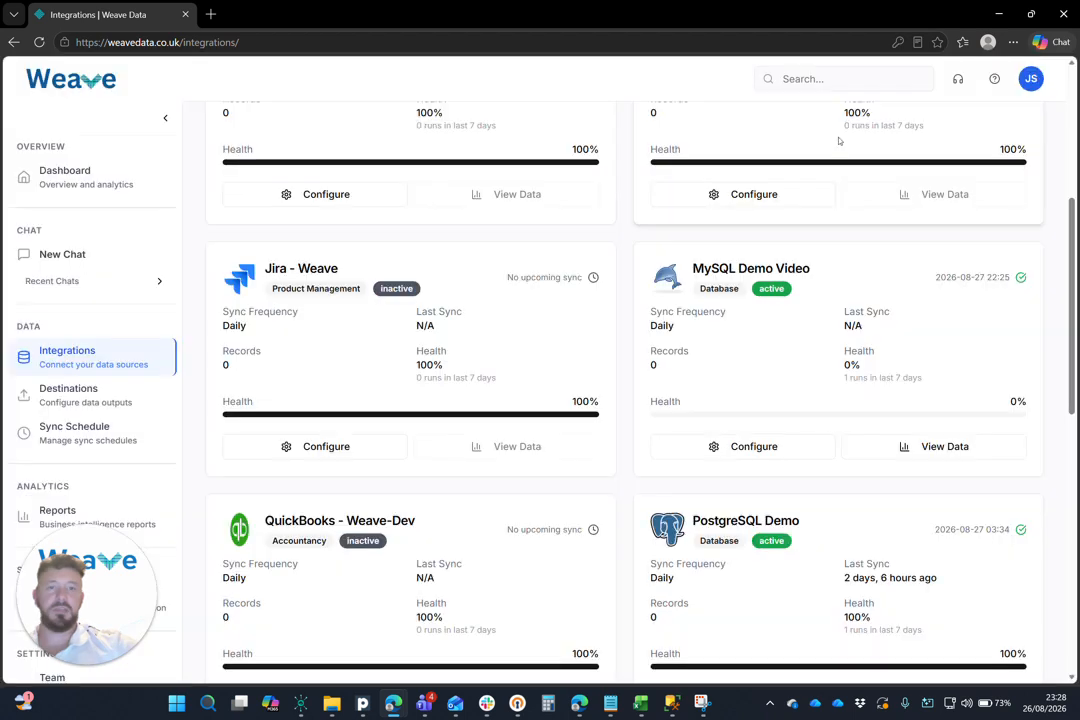
Step: Look through the catalog of available data destinations and return to the connected destinations
left_click(117, 398)
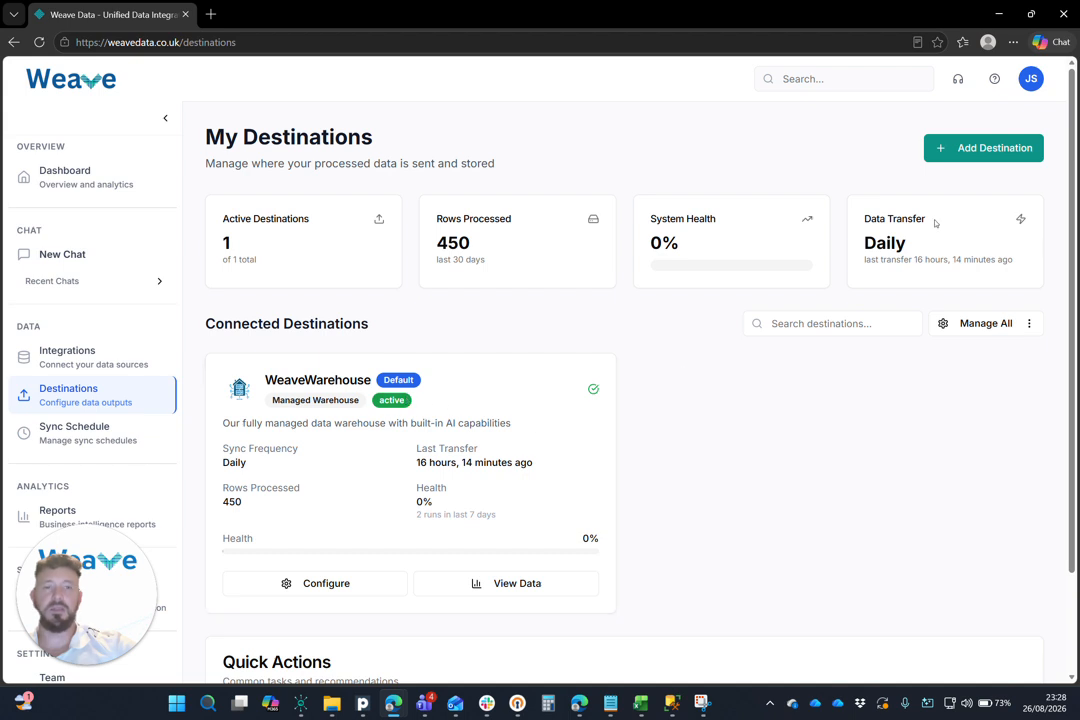
left_click(989, 146)
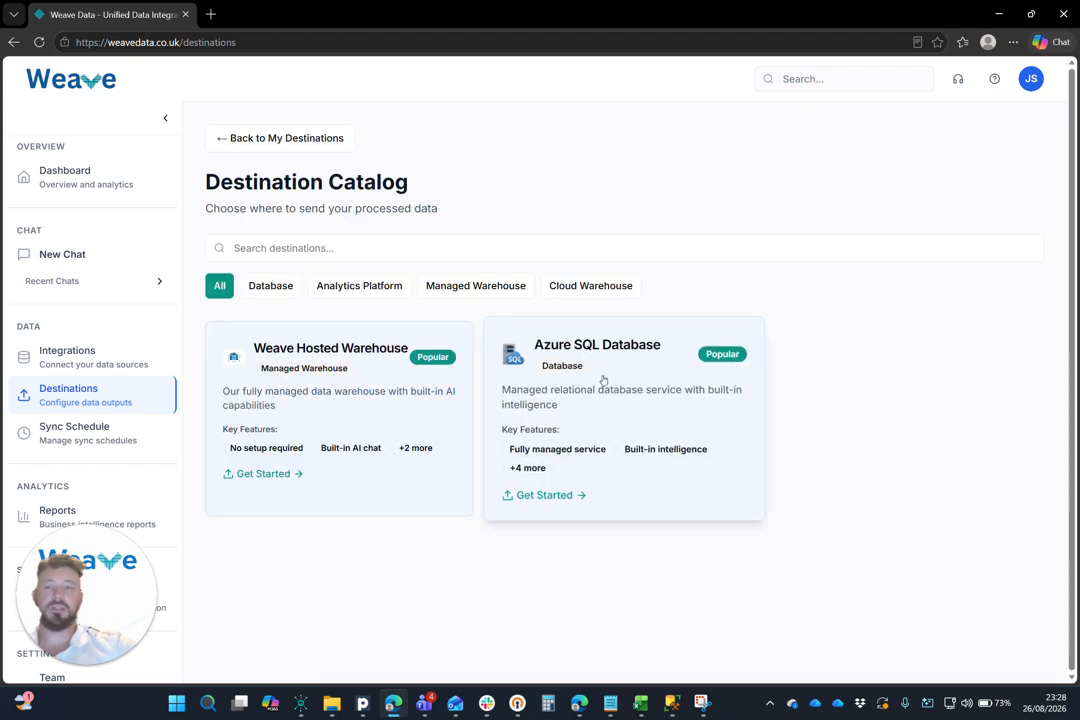
left_click(268, 138)
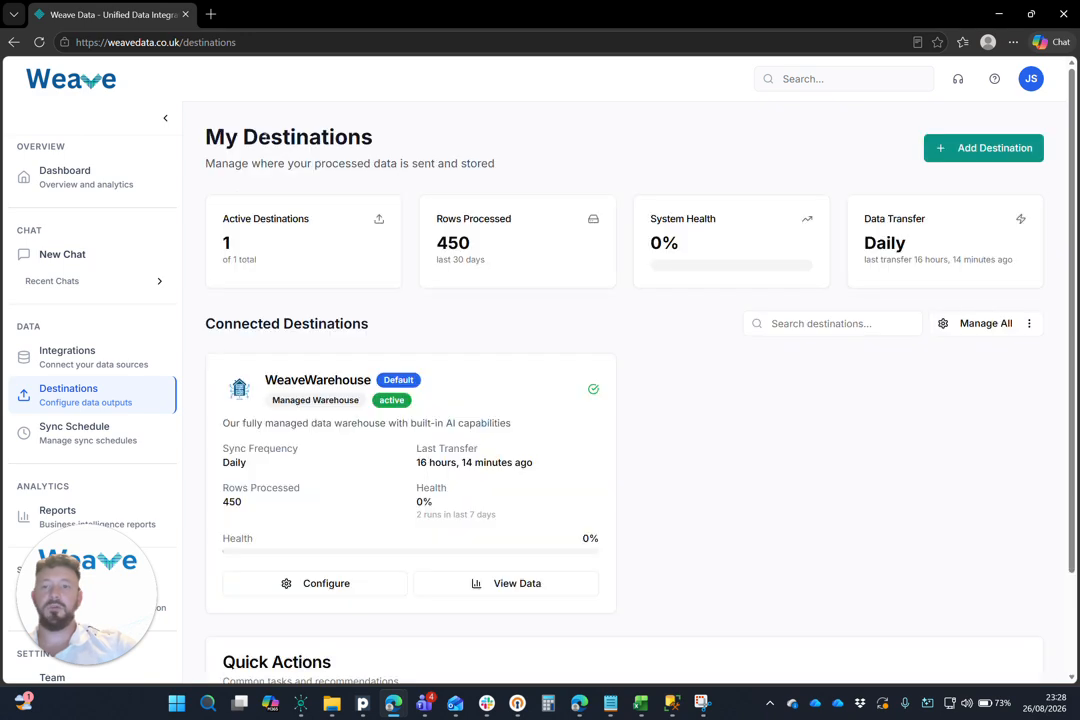
Step: Examine the sync schedule for the job that moves MySQL Demo Video data to WeaveWarehouse
left_click(86, 430)
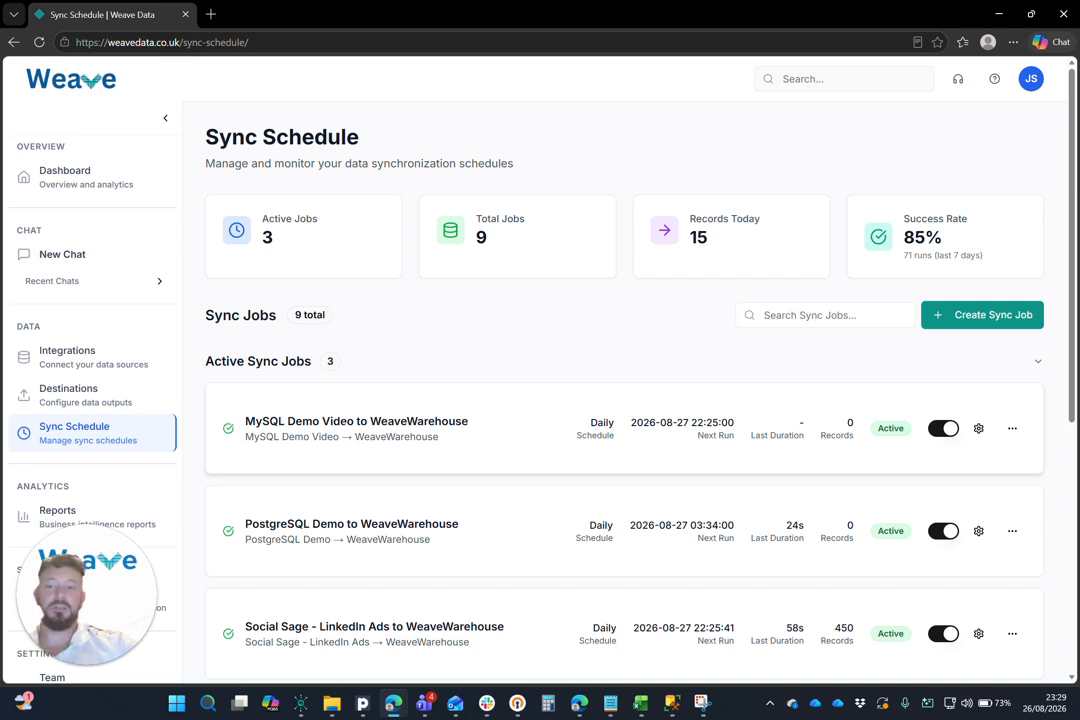
left_click_drag(246, 422, 355, 427)
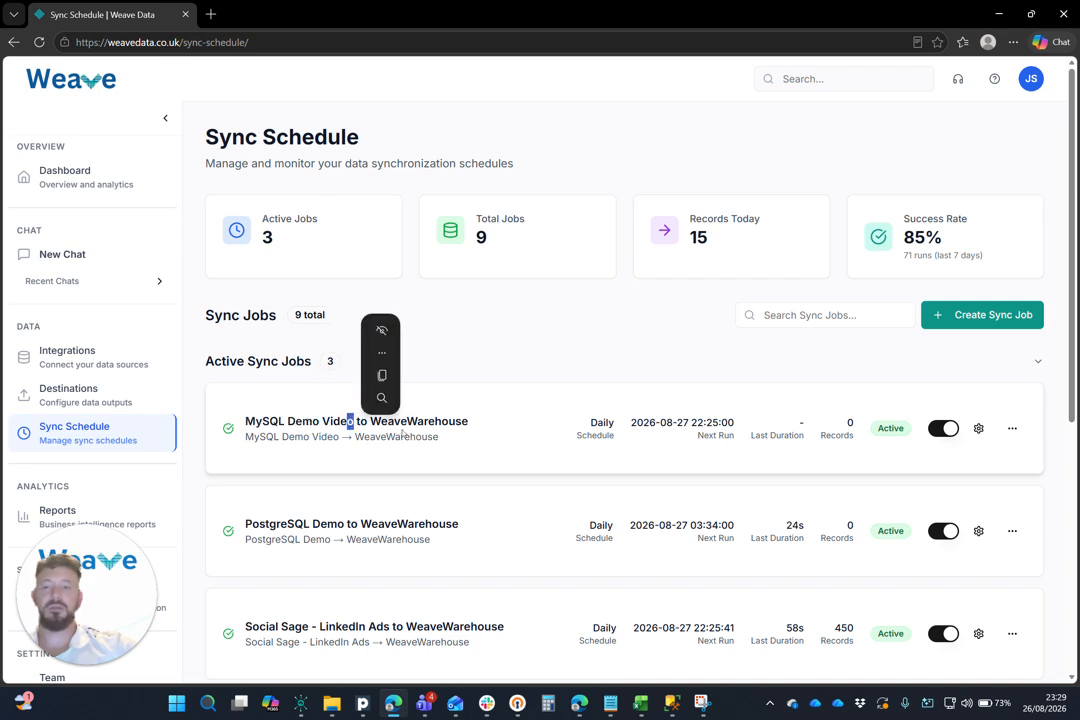
left_click(459, 433)
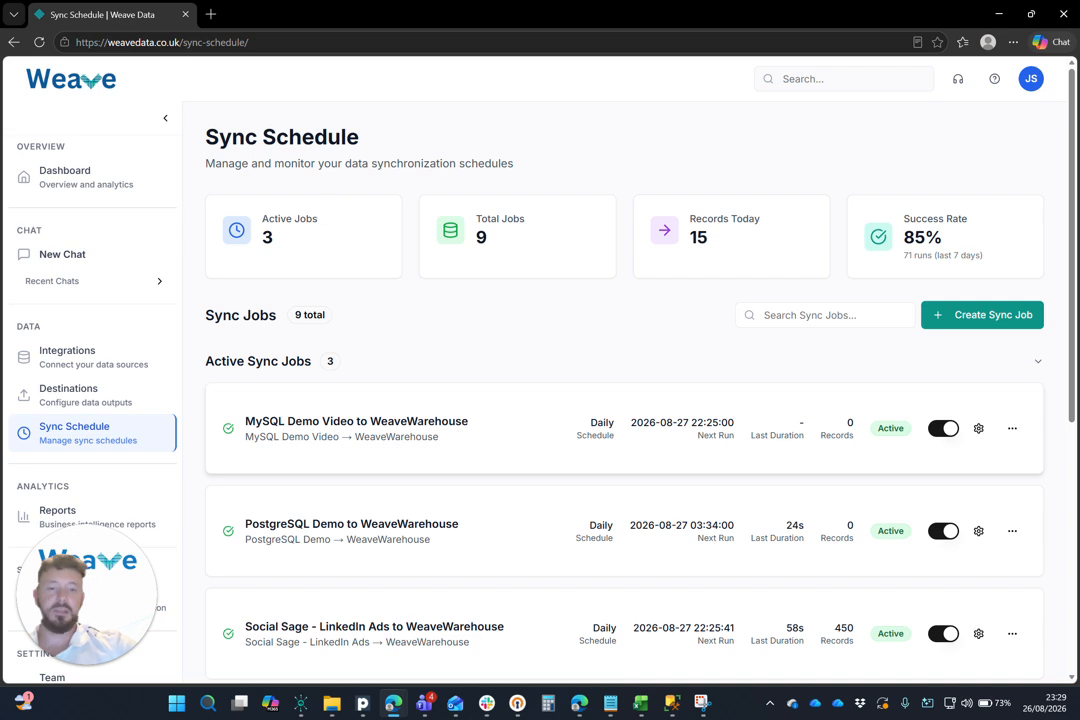